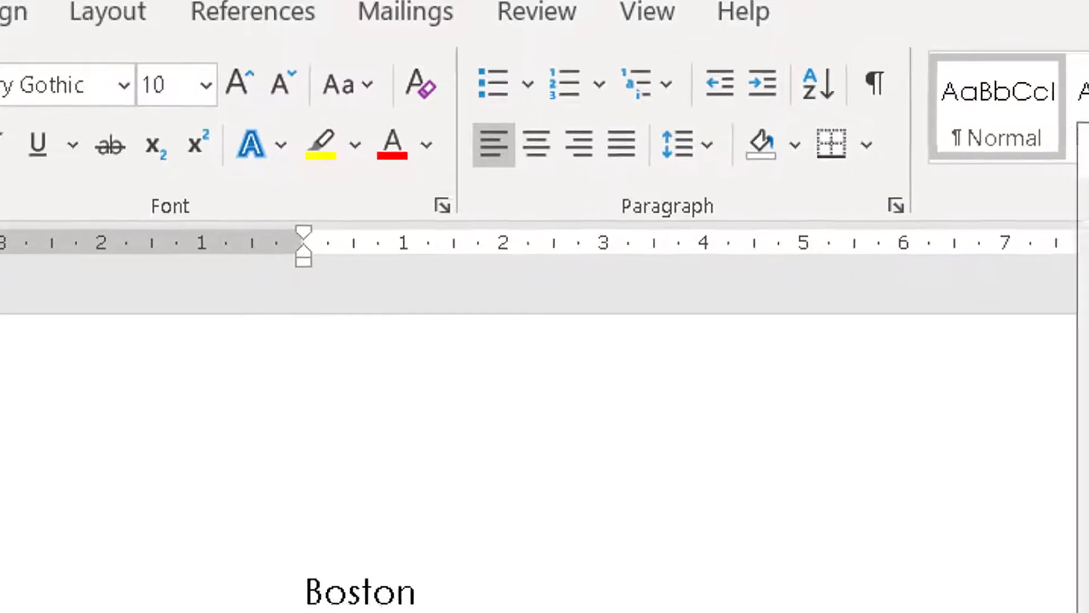
pyautogui.click(936, 214)
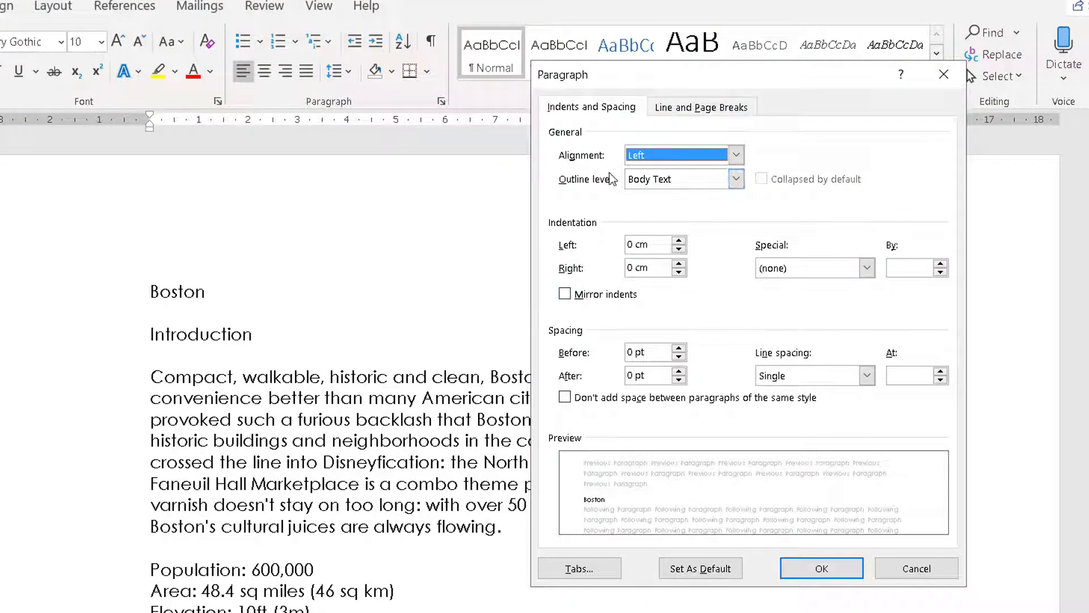
pyautogui.moveTo(632, 76); pyautogui.dragTo(542, 126)
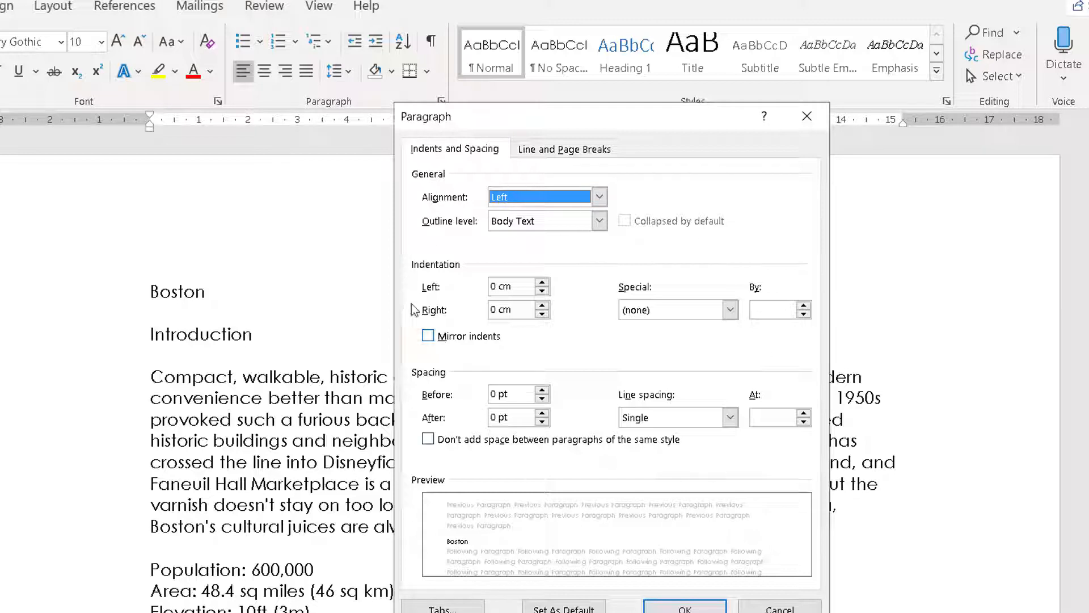
pyautogui.click(780, 607)
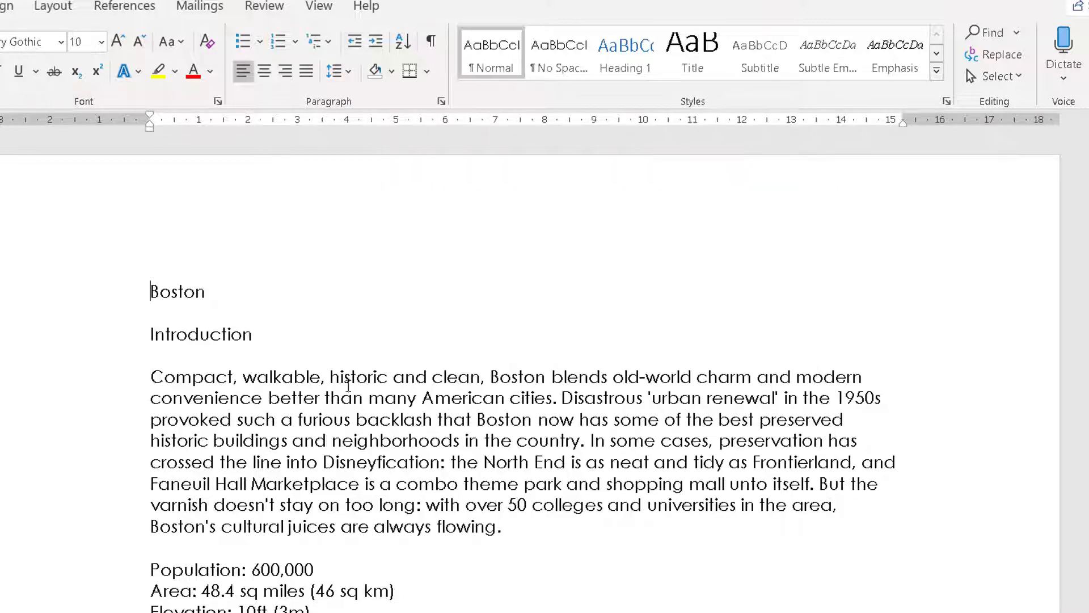
# Place the cursor in the introductory paragraph starting with "Compact, walkable" and open its paragraph formatting settings
pyautogui.click(216, 399)
pyautogui.click(303, 421)
pyautogui.moveTo(149, 380); pyautogui.dragTo(483, 521)
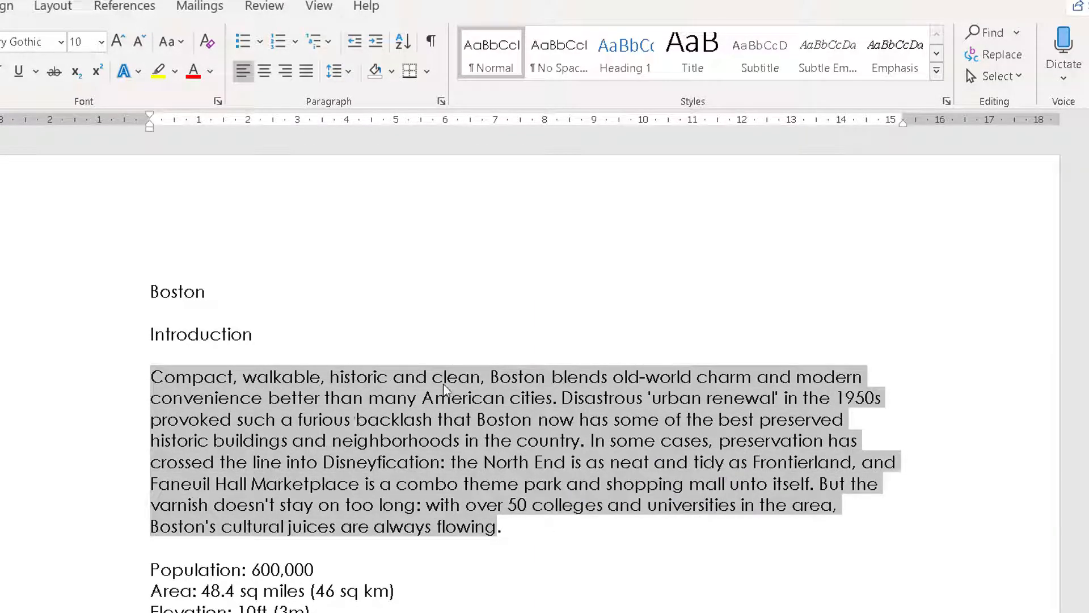
pyautogui.click(393, 424)
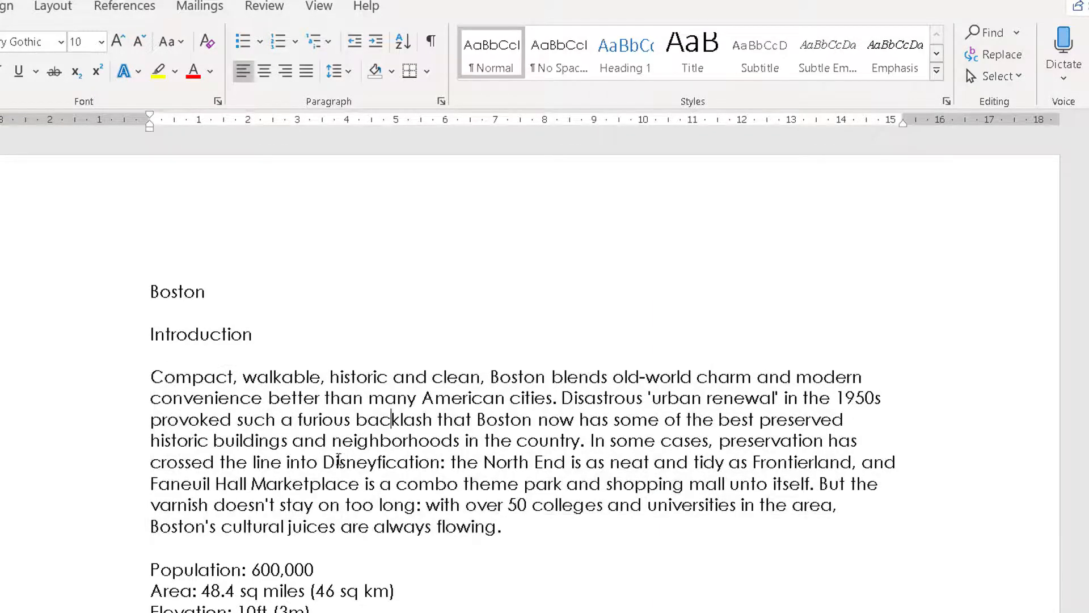
pyautogui.click(321, 461)
pyautogui.click(339, 397)
pyautogui.click(282, 403)
pyautogui.click(442, 102)
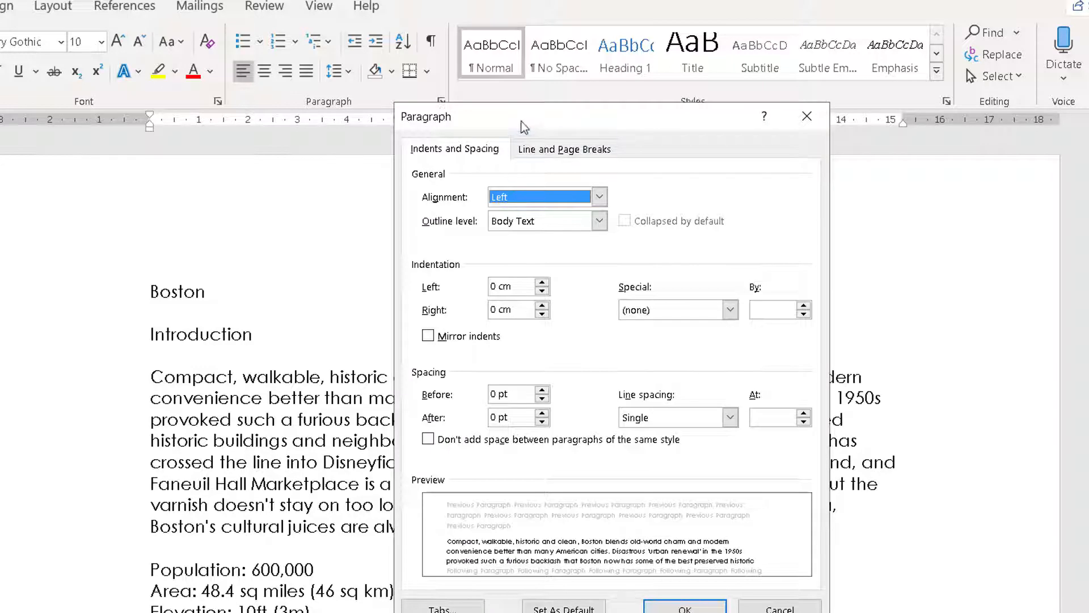
pyautogui.moveTo(522, 118); pyautogui.dragTo(768, 126)
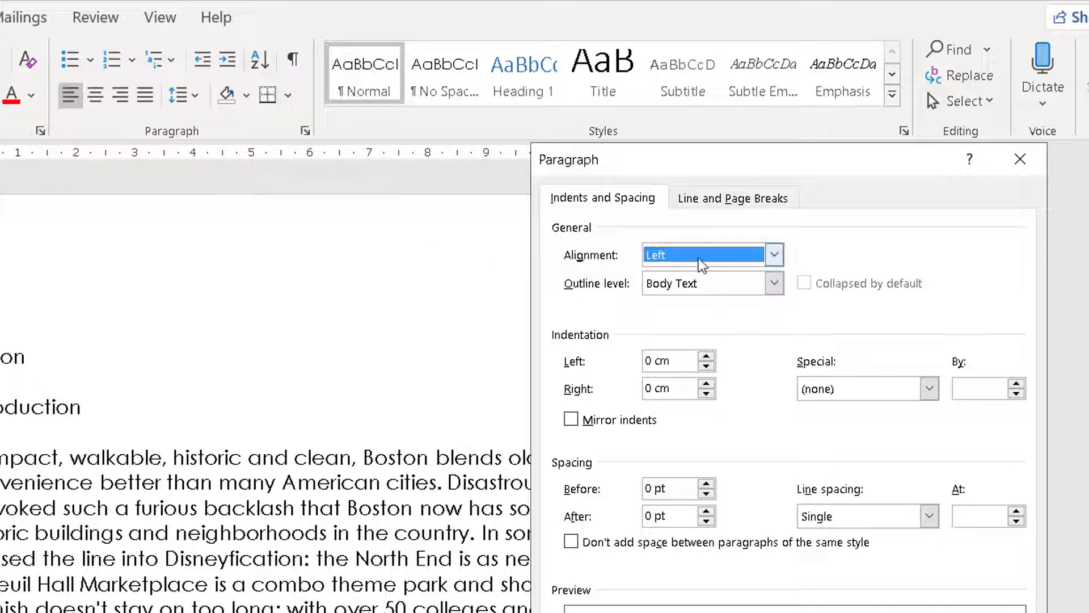
# Preview Centered and Right alignment for the introductory paragraph
pyautogui.click(775, 252)
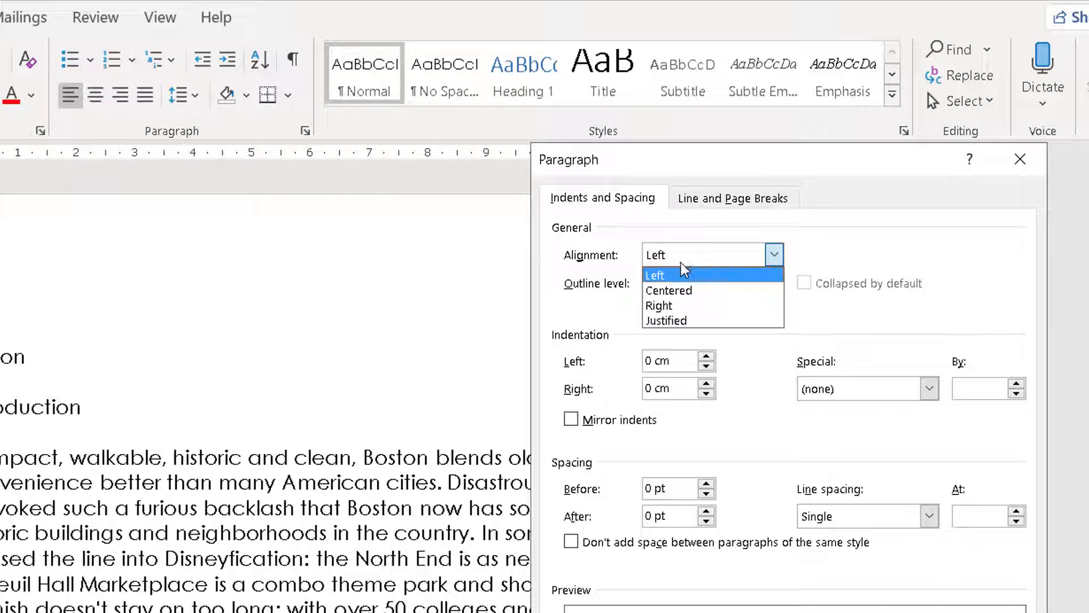
pyautogui.click(673, 290)
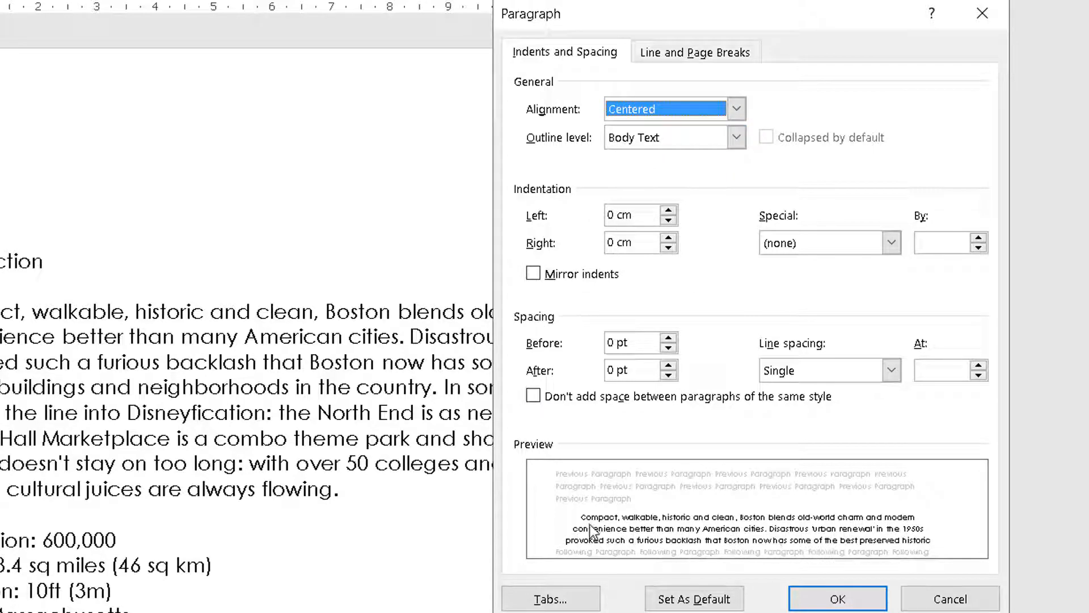
pyautogui.click(737, 108)
pyautogui.click(642, 158)
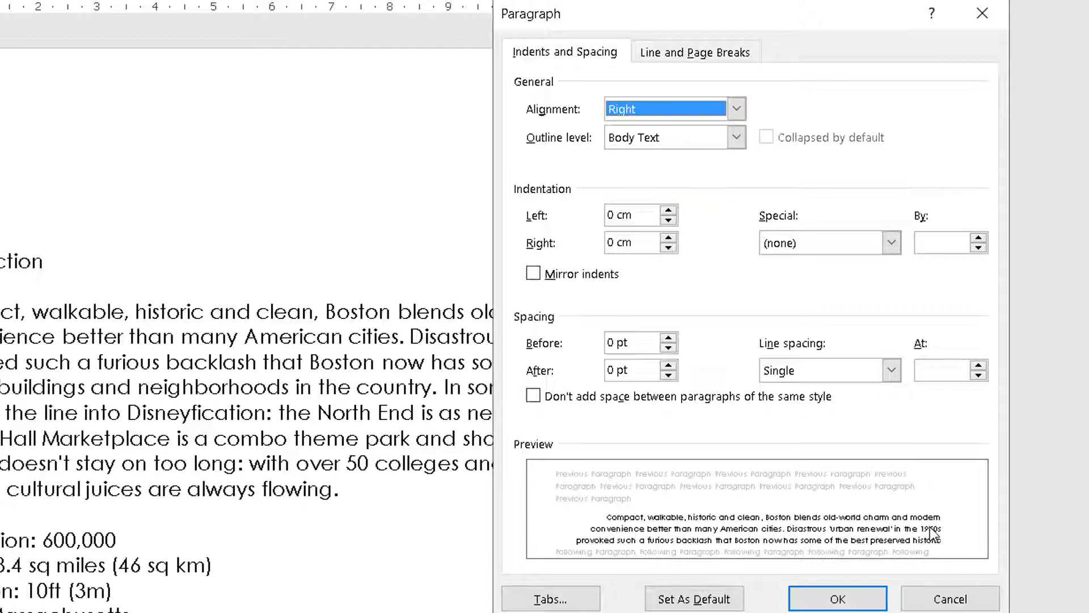
# Set the introductory paragraph's alignment to Justified and its left indentation to 2 cm
pyautogui.click(737, 109)
pyautogui.click(653, 176)
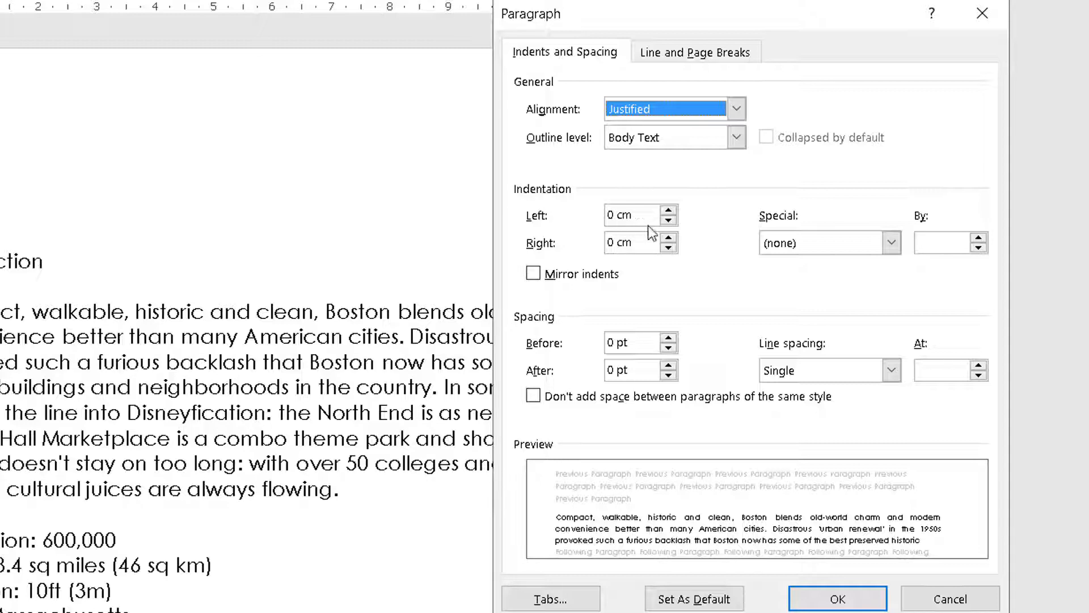
pyautogui.click(669, 210)
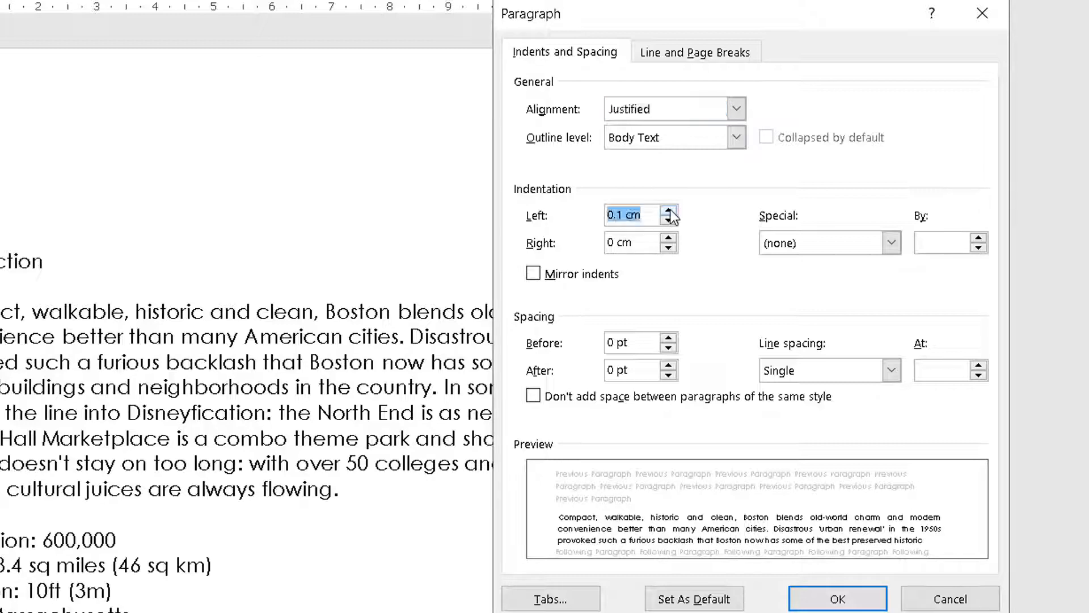
pyautogui.click(668, 210)
pyautogui.click(669, 210)
pyautogui.click(669, 210)
pyautogui.click(669, 210)
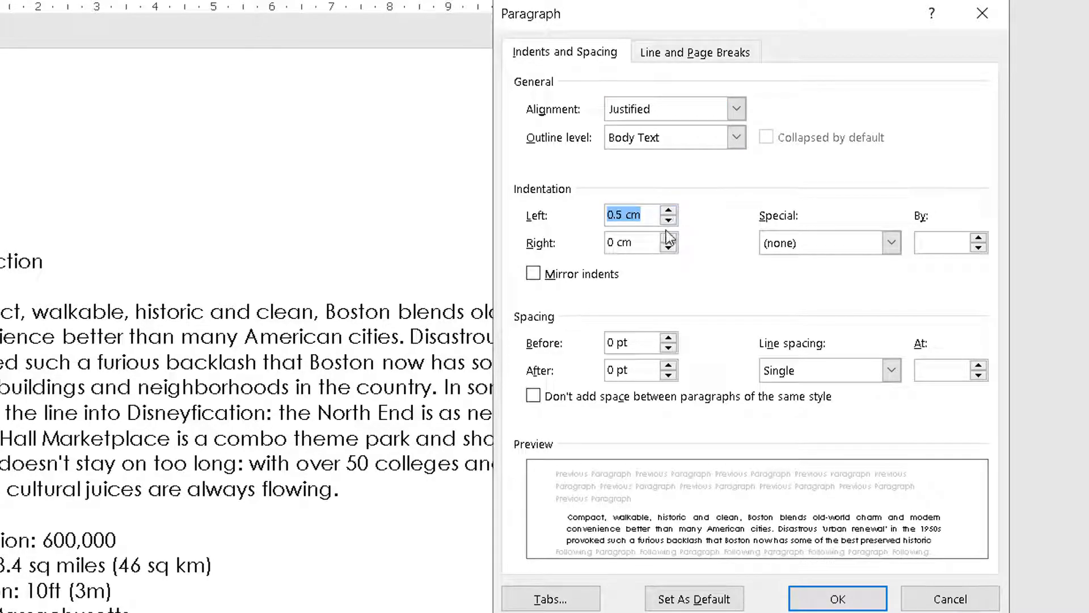
pyautogui.click(670, 211)
pyautogui.click(670, 211)
pyautogui.click(670, 210)
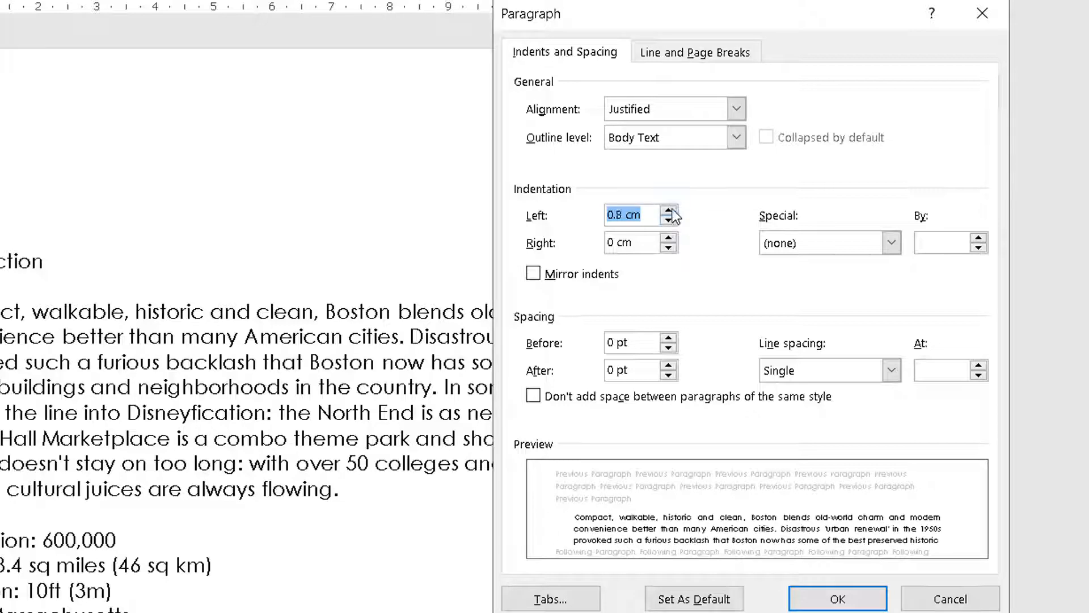
pyautogui.click(670, 210)
pyautogui.click(670, 210)
pyautogui.click(670, 211)
pyautogui.click(670, 210)
pyautogui.click(670, 211)
pyautogui.click(670, 210)
pyautogui.click(670, 210)
pyautogui.click(670, 210)
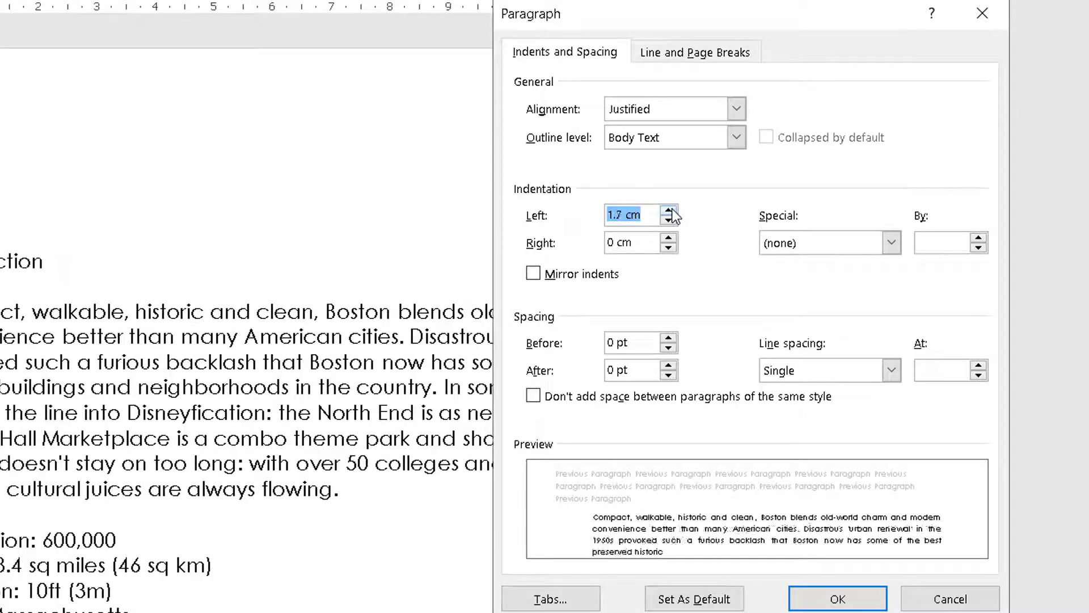
pyautogui.click(670, 211)
pyautogui.click(670, 211)
pyautogui.click(670, 210)
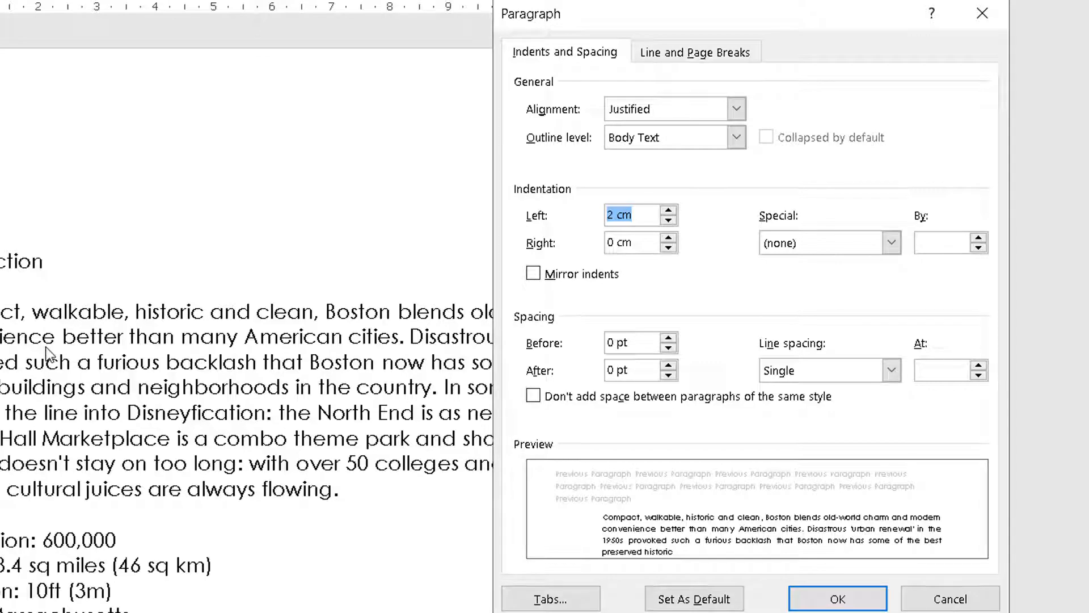
# Try a hanging special indent on the paragraph and reset the special indentation to none
pyautogui.click(894, 242)
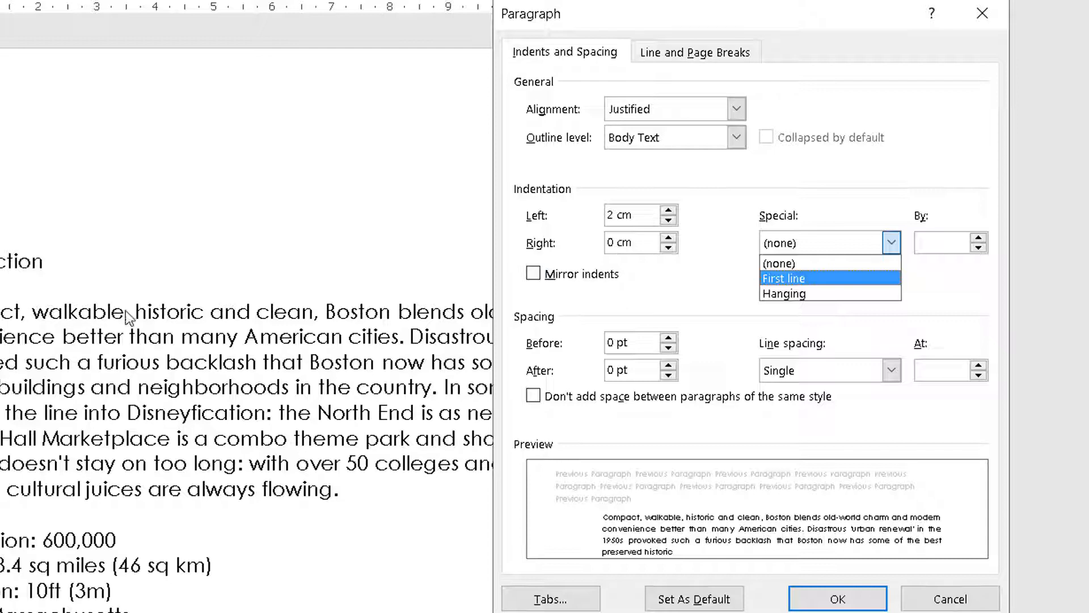
pyautogui.click(778, 294)
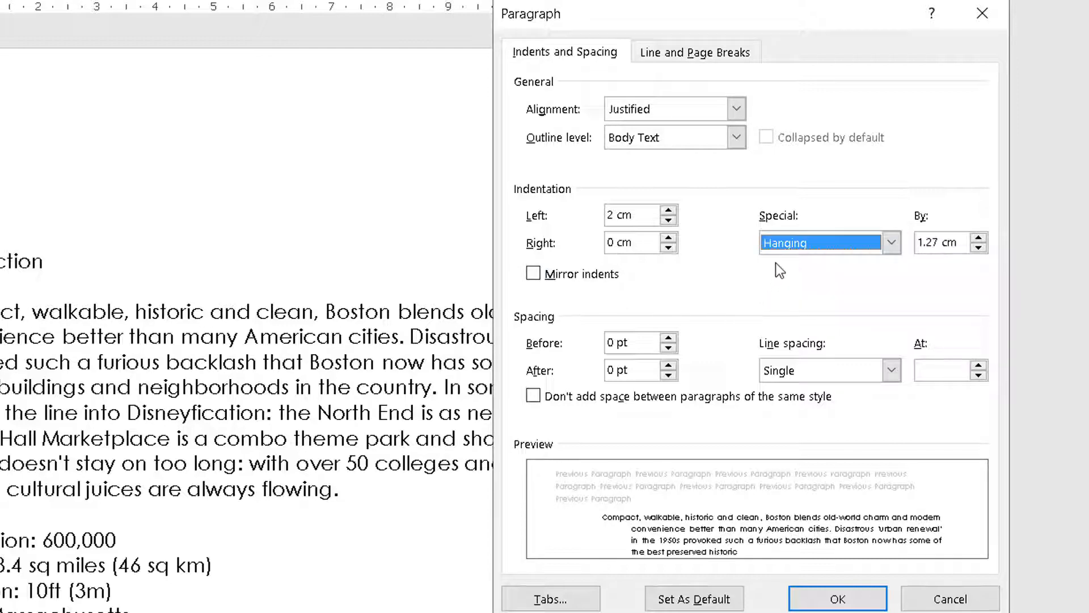
pyautogui.click(892, 243)
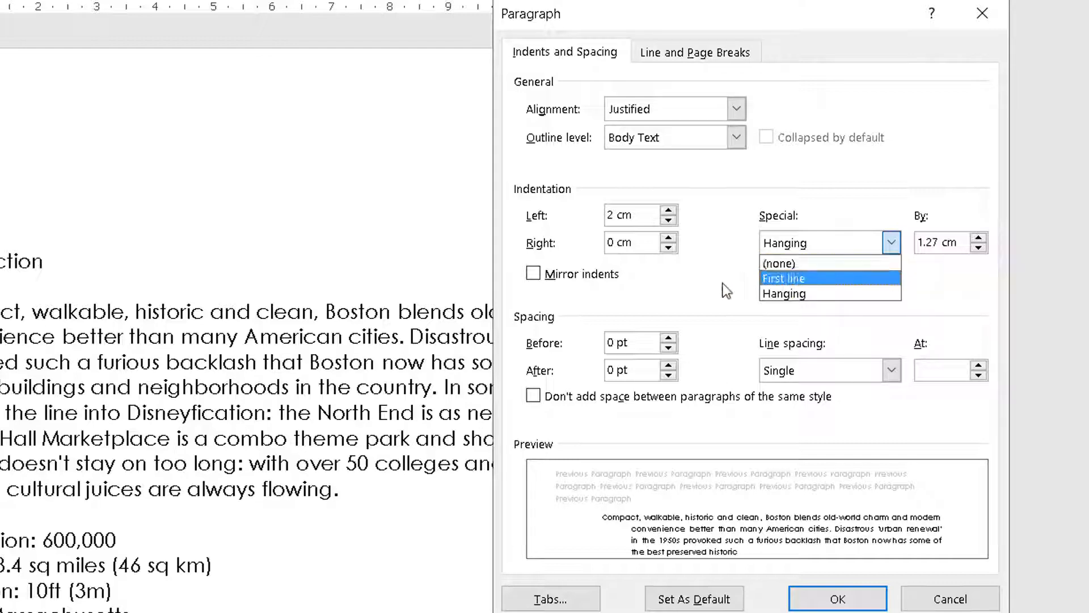
pyautogui.click(776, 264)
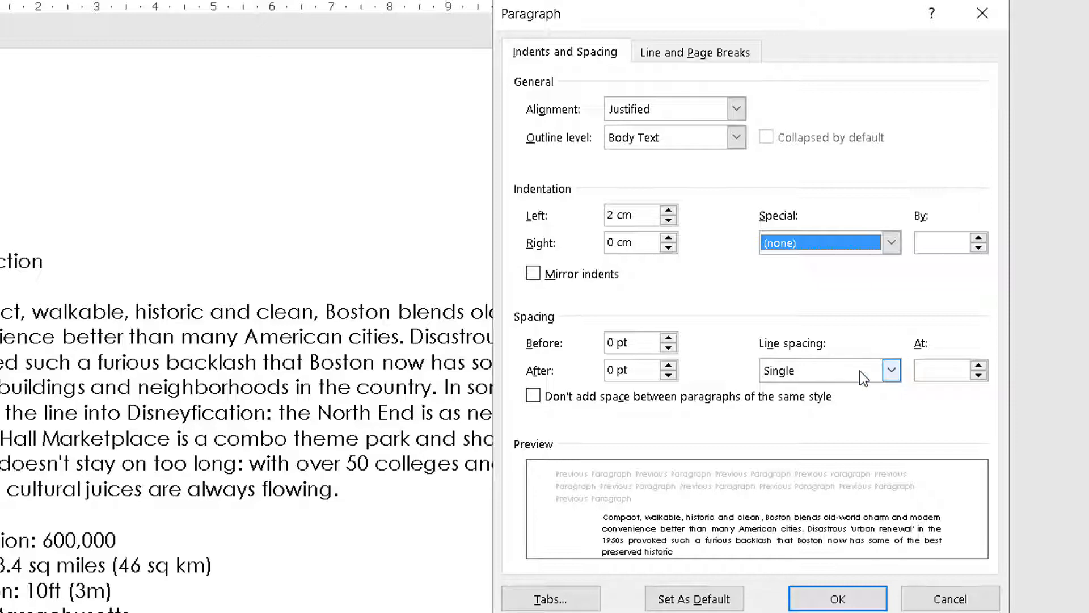
# Check the line spacing choices, keep Single, and apply the paragraph settings
pyautogui.click(892, 372)
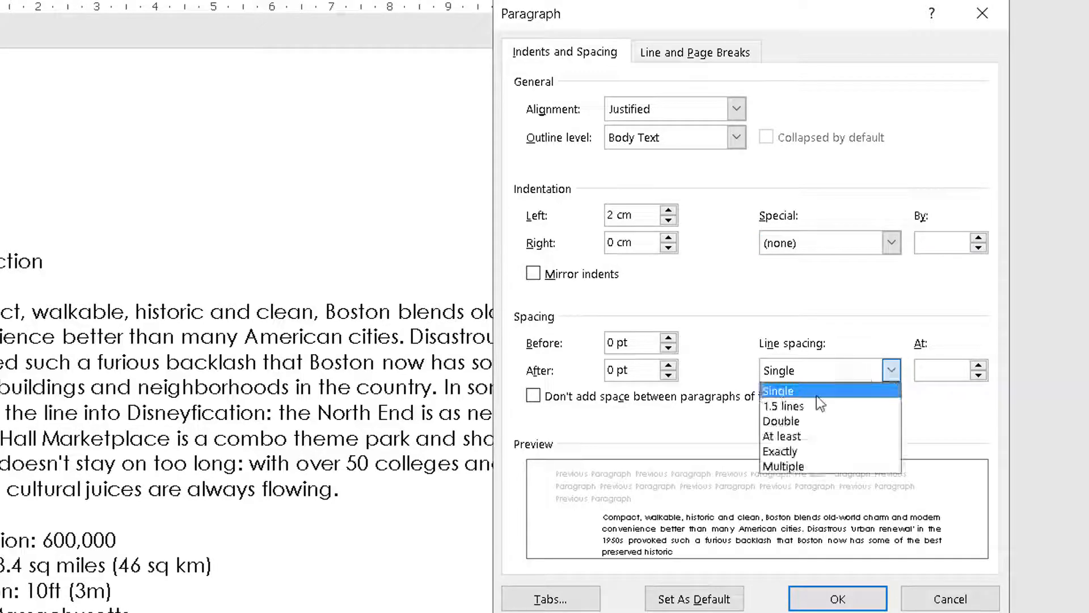
pyautogui.click(816, 344)
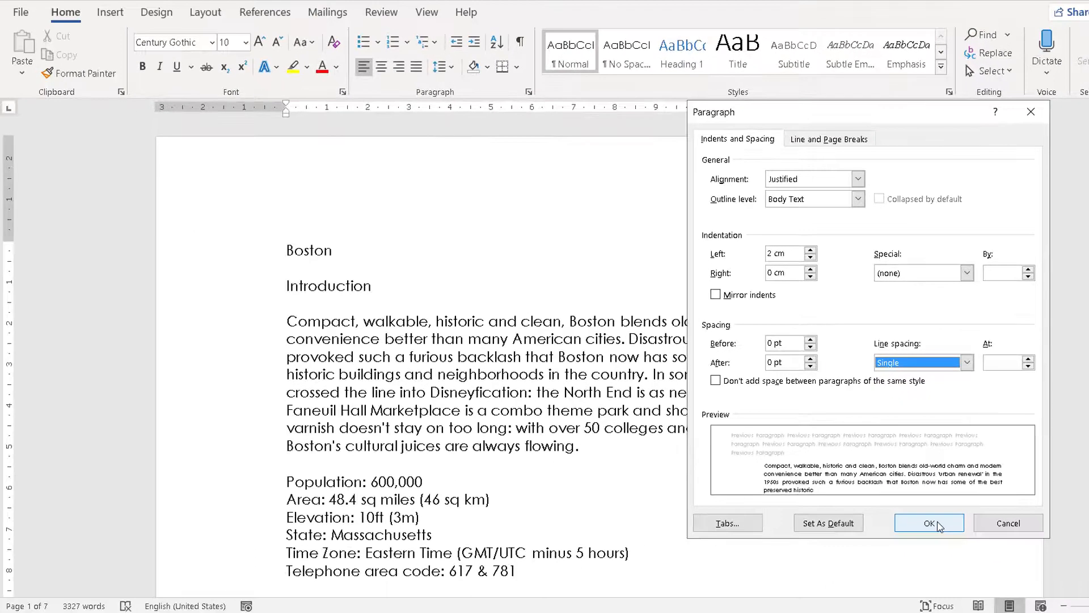
pyautogui.click(837, 599)
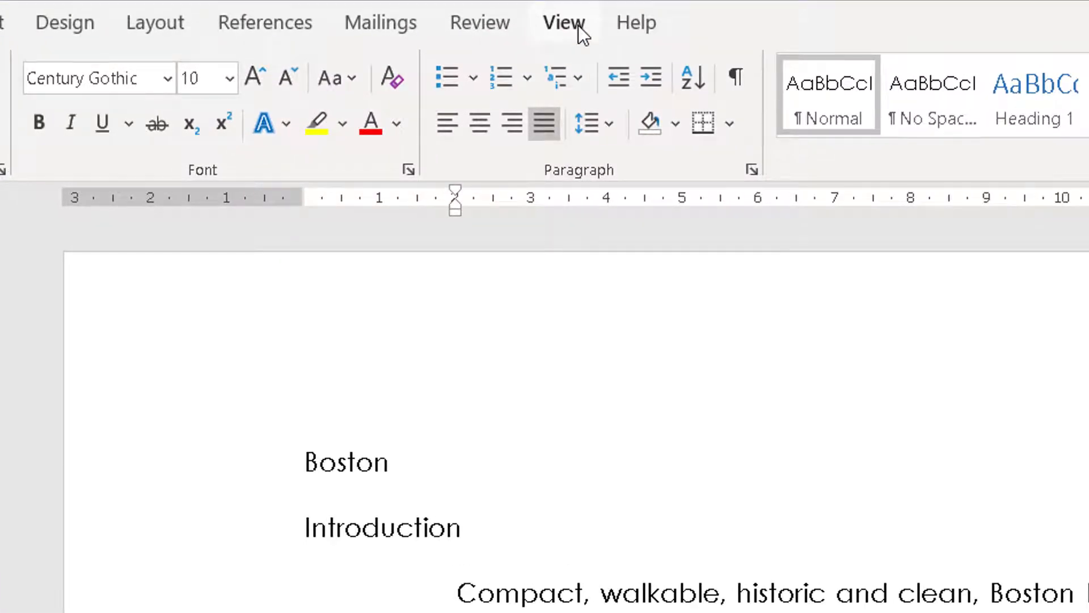
# Hide the document ruler and show it again
pyautogui.click(578, 25)
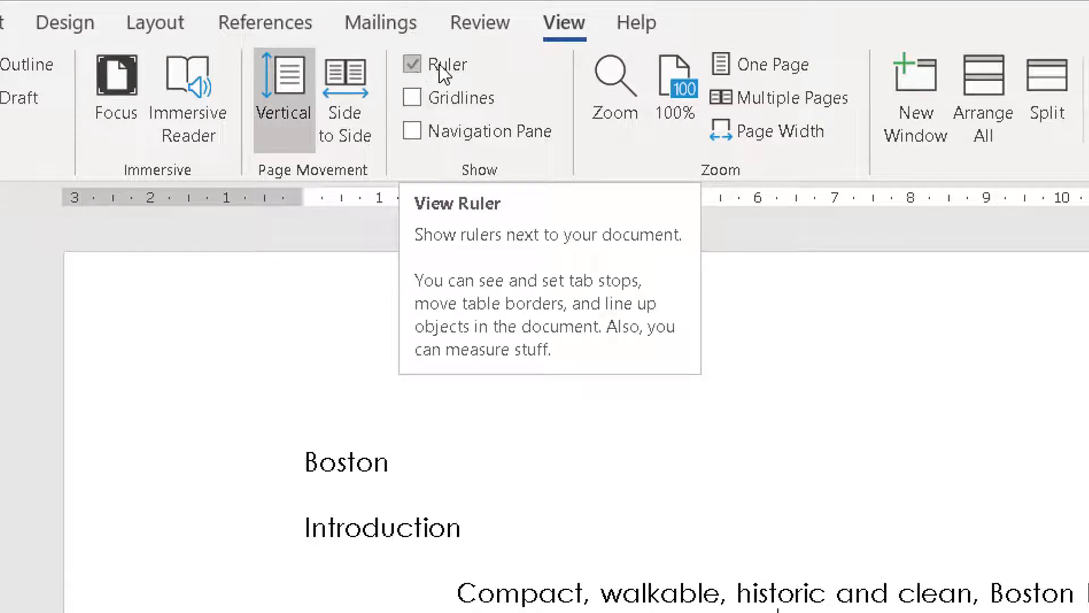
pyautogui.click(414, 64)
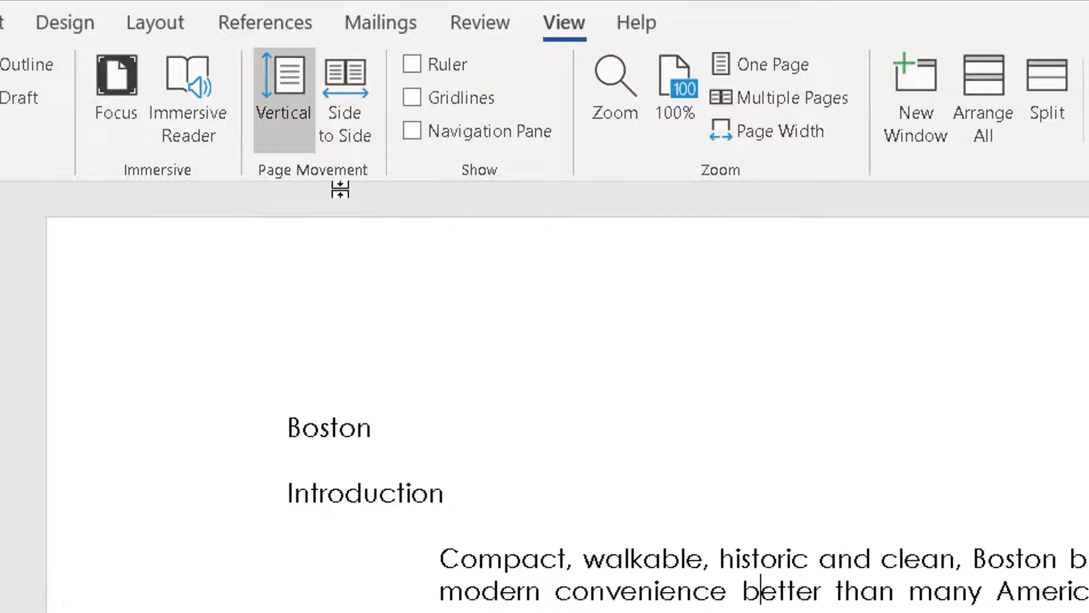
pyautogui.click(413, 64)
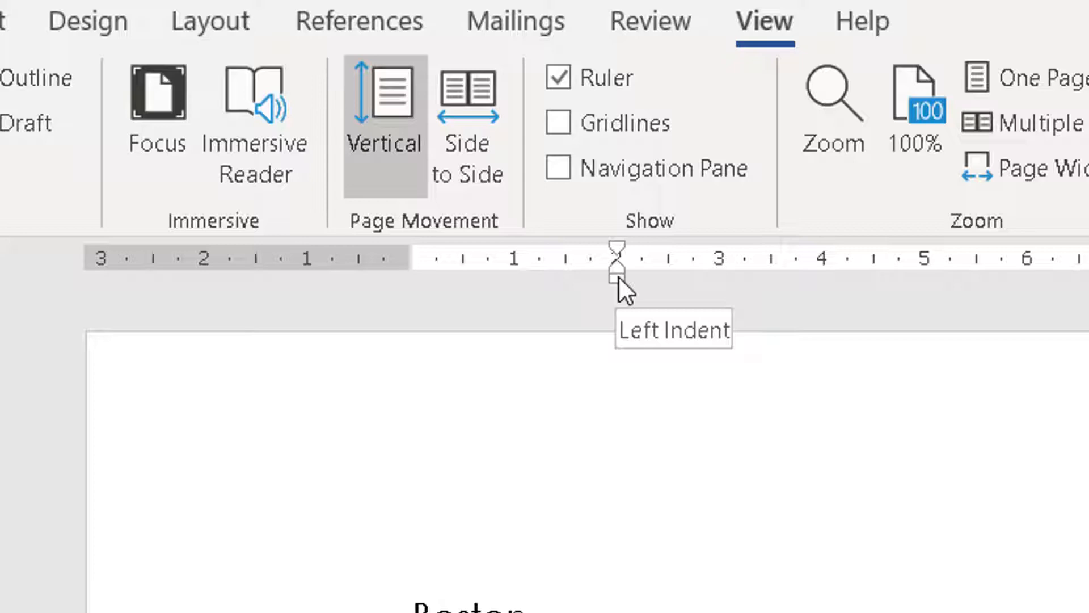
# Using the ruler, set the introductory paragraph's left indent to 1 cm and move its right indent inward by about 1 cm
pyautogui.moveTo(619, 277); pyautogui.dragTo(618, 277)
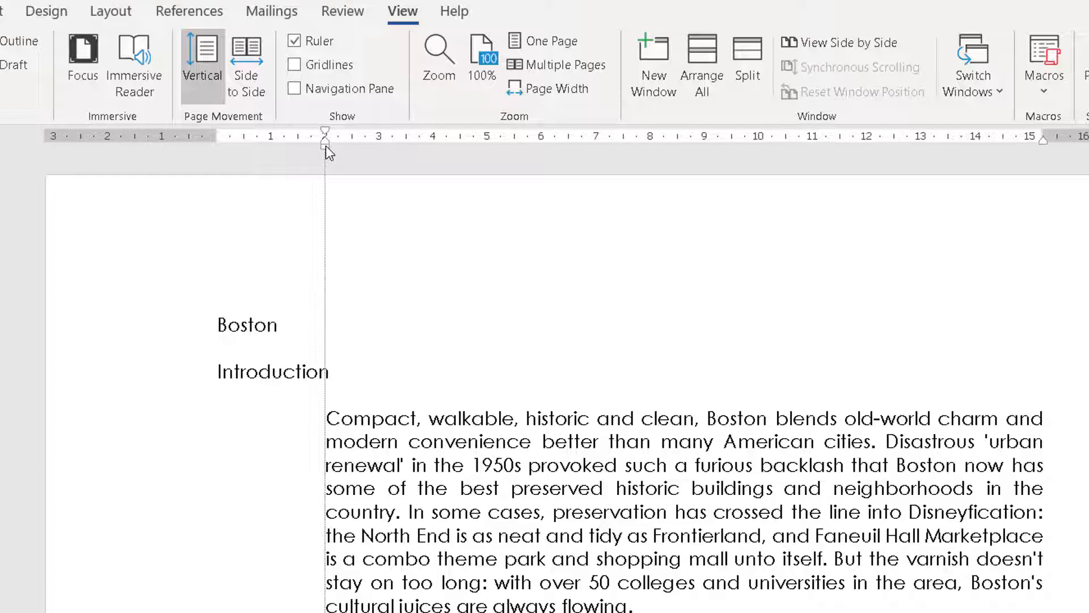
pyautogui.moveTo(327, 149)
pyautogui.mouseDown()
pyautogui.moveTo(260, 152)
pyautogui.moveTo(461, 158)
pyautogui.moveTo(275, 161)
pyautogui.moveTo(429, 169)
pyautogui.moveTo(440, 165)
pyautogui.moveTo(246, 155)
pyautogui.moveTo(309, 168)
pyautogui.moveTo(271, 161)
pyautogui.mouseUp()
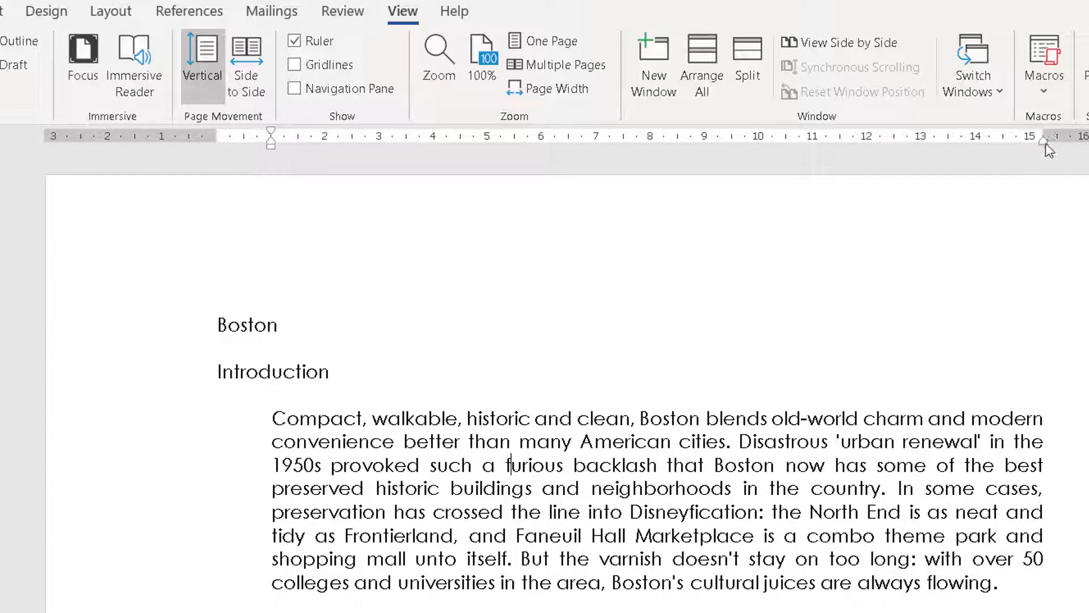
pyautogui.moveTo(1046, 143)
pyautogui.mouseDown()
pyautogui.moveTo(815, 157)
pyautogui.moveTo(958, 162)
pyautogui.moveTo(948, 163)
pyautogui.moveTo(990, 152)
pyautogui.mouseUp()
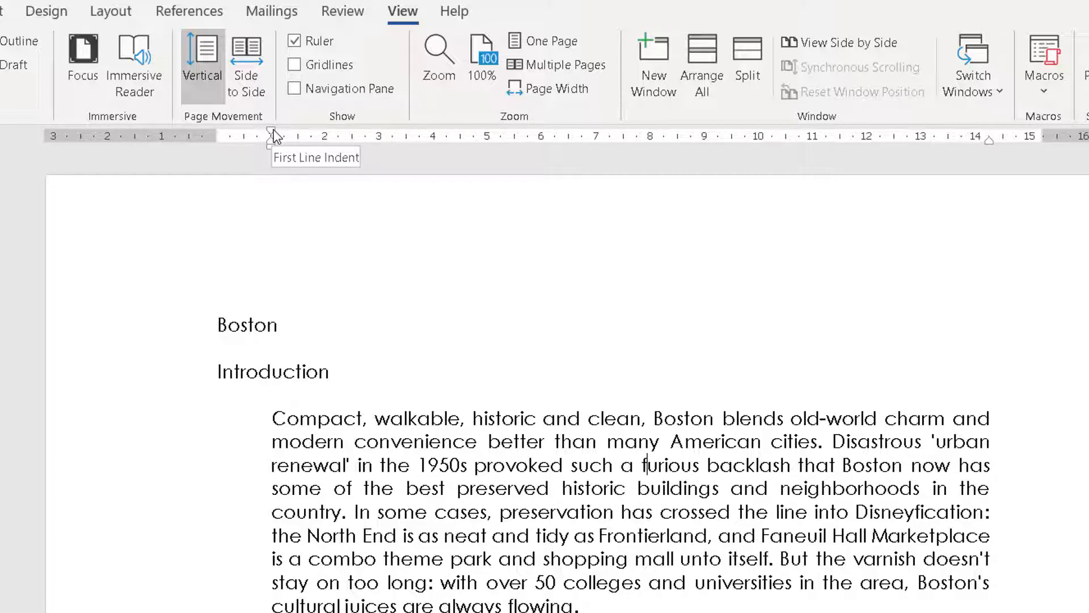
# Try the ruler's first-line and hanging indent markers on the introductory paragraph, returning them to the 1 cm position
pyautogui.moveTo(273, 135)
pyautogui.mouseDown()
pyautogui.moveTo(409, 136)
pyautogui.moveTo(284, 136)
pyautogui.mouseUp()
pyautogui.moveTo(280, 136); pyautogui.dragTo(273, 135)
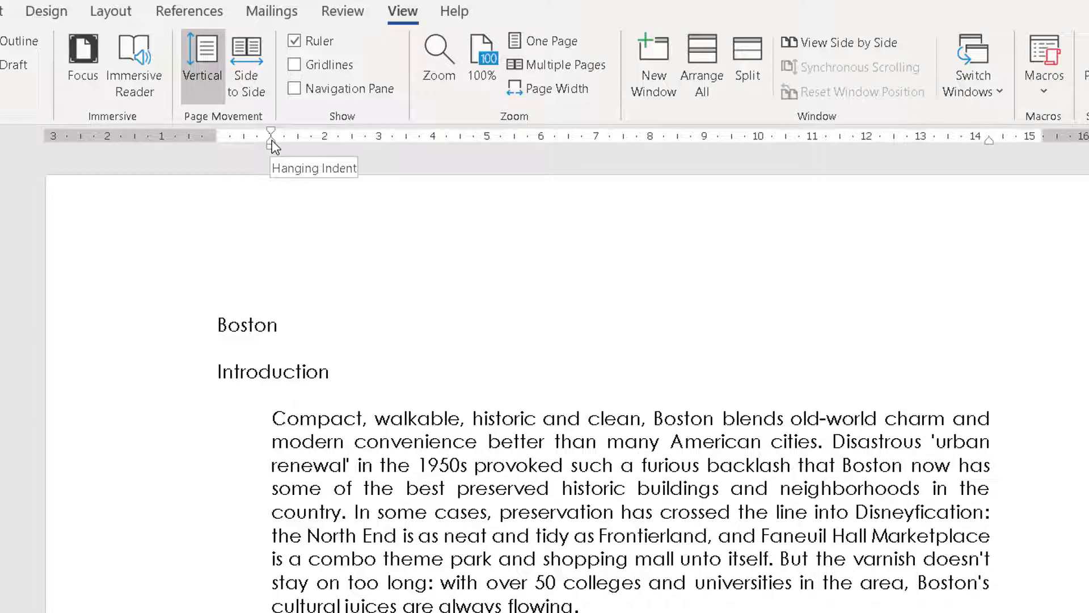
pyautogui.moveTo(272, 142)
pyautogui.mouseDown()
pyautogui.moveTo(396, 149)
pyautogui.moveTo(275, 147)
pyautogui.mouseUp()
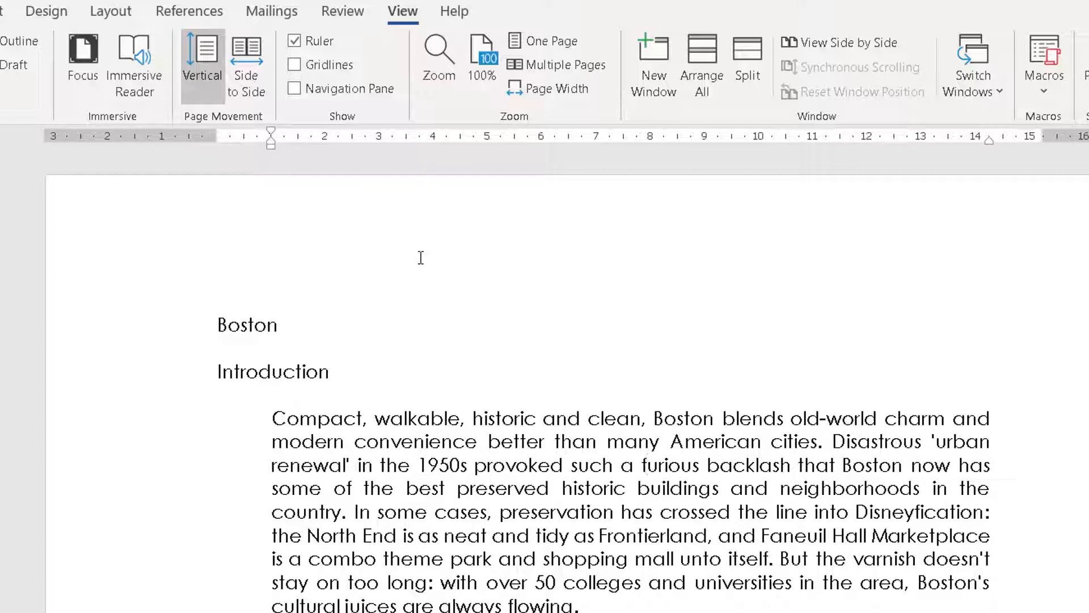
pyautogui.click(562, 442)
# Select the six city fact lines below the introduction, from Population through Telephone area code
pyautogui.scroll(-3, 686, 470)
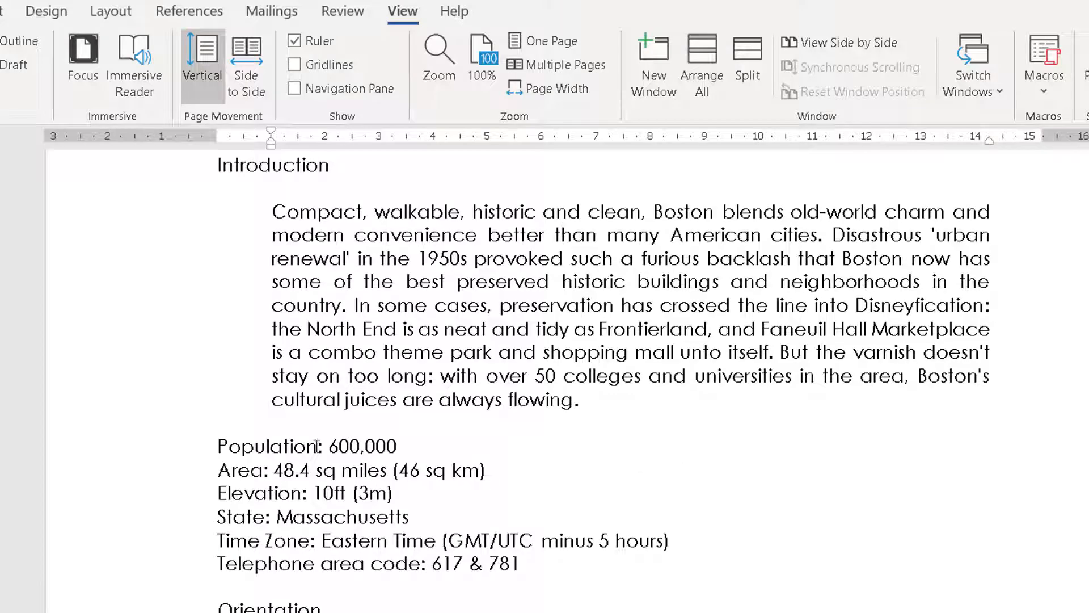
pyautogui.click(272, 447)
pyautogui.click(254, 492)
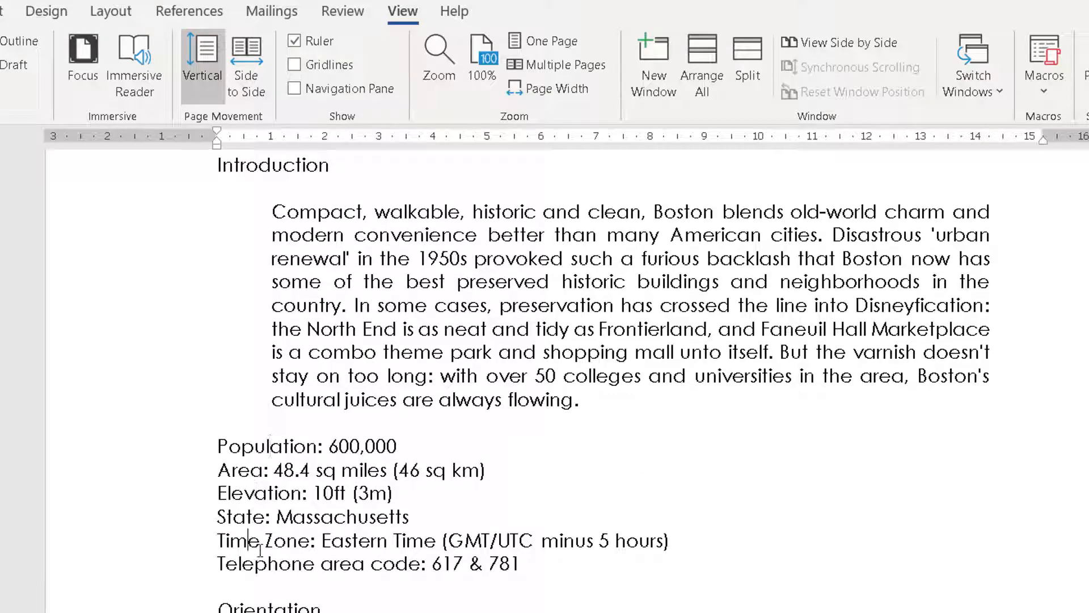
pyautogui.click(260, 546)
pyautogui.click(264, 468)
pyautogui.click(248, 540)
pyautogui.click(283, 448)
pyautogui.moveTo(172, 456); pyautogui.dragTo(158, 574)
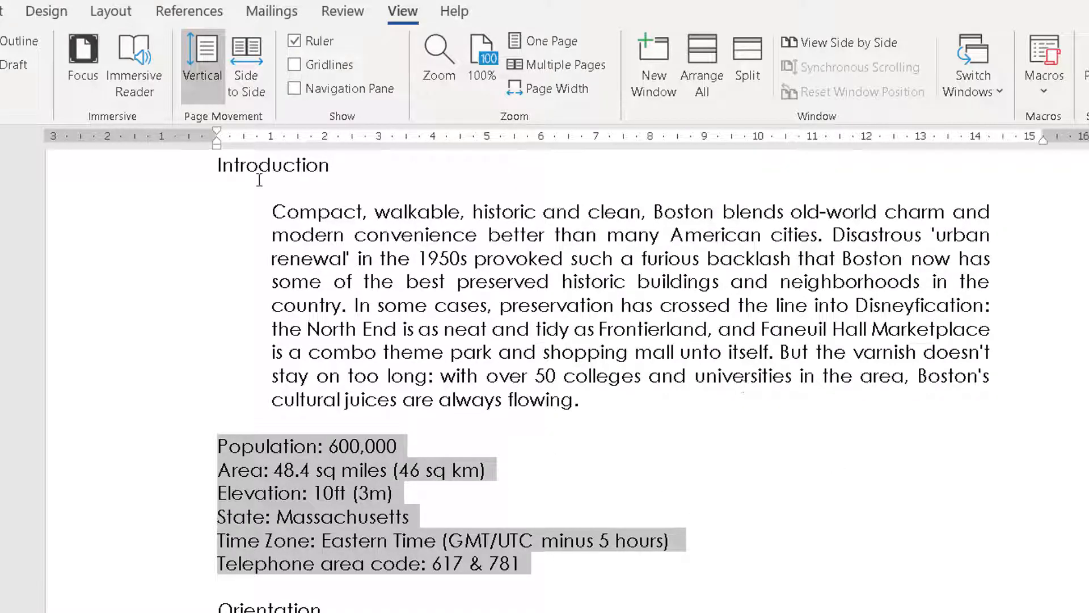
# Set the line spacing of the selected fact lines to 1.5 and deselect them
pyautogui.moveTo(217, 151)
pyautogui.mouseDown()
pyautogui.moveTo(349, 154)
pyautogui.moveTo(219, 156)
pyautogui.mouseUp()
pyautogui.click(0, 11)
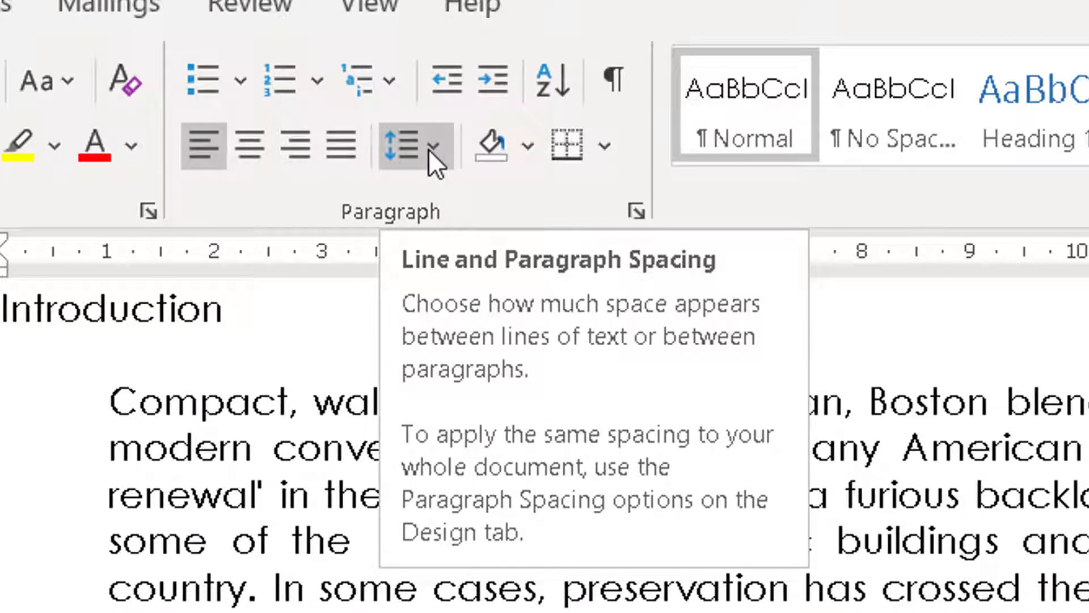
pyautogui.click(433, 147)
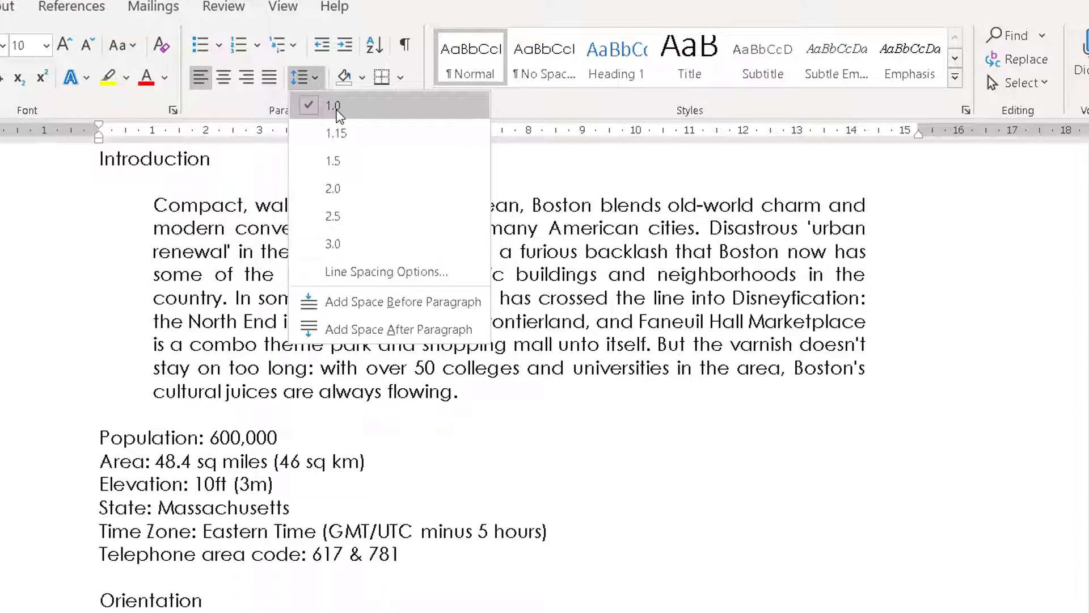
pyautogui.click(345, 161)
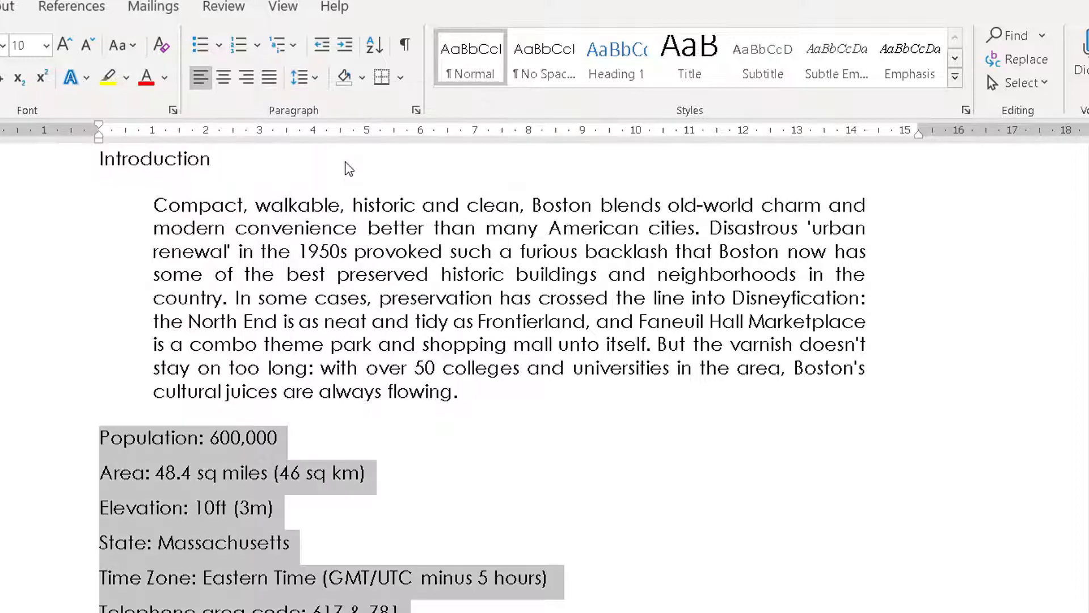
pyautogui.click(184, 483)
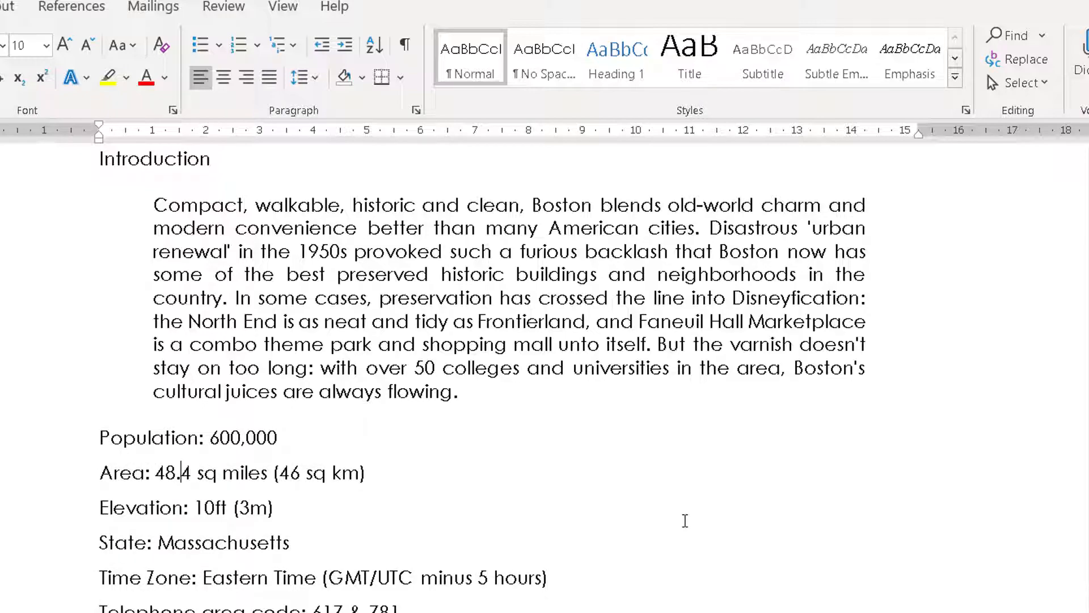